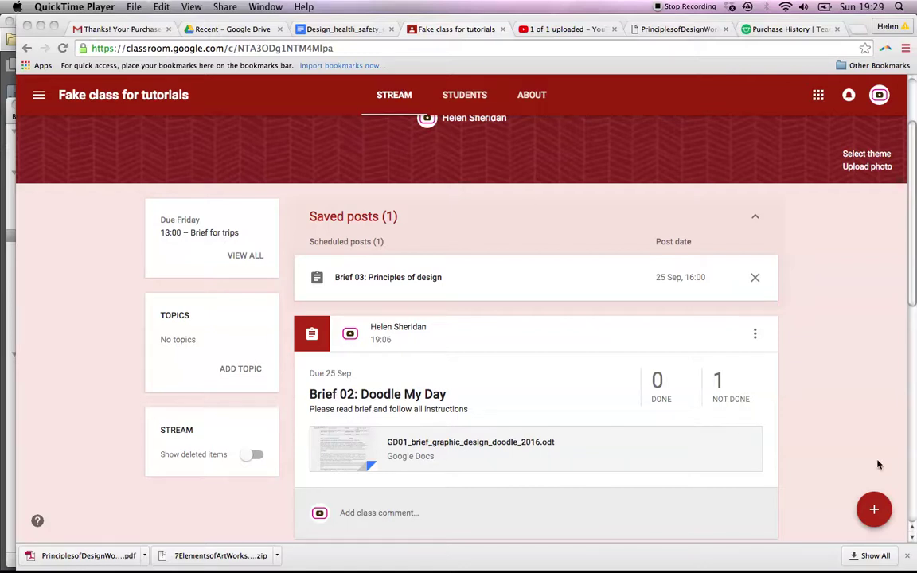
Create an assignment 'Form for Risk Assessment at Oscar's cafe' with instructions 'Please fill out this form and submit to me via classroom'
click(876, 510)
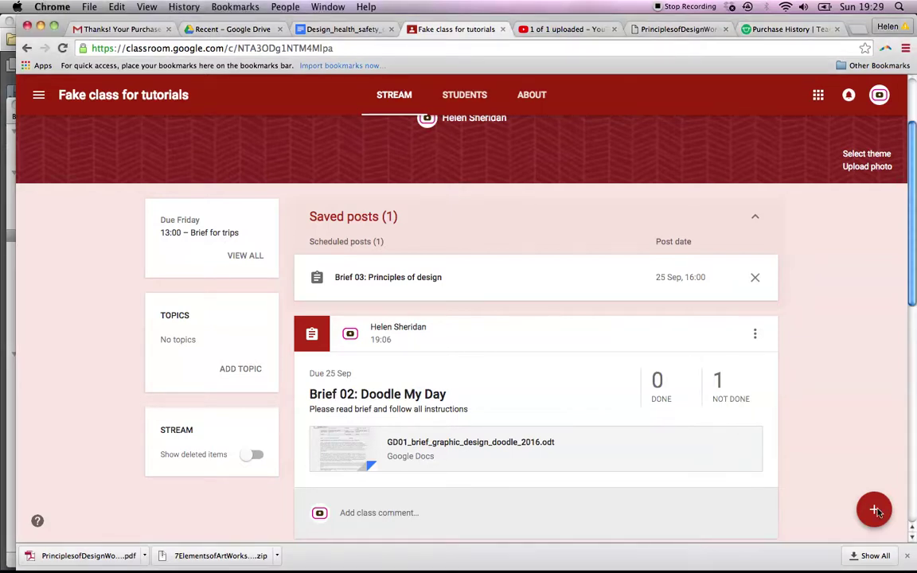
mouse_move(876, 510)
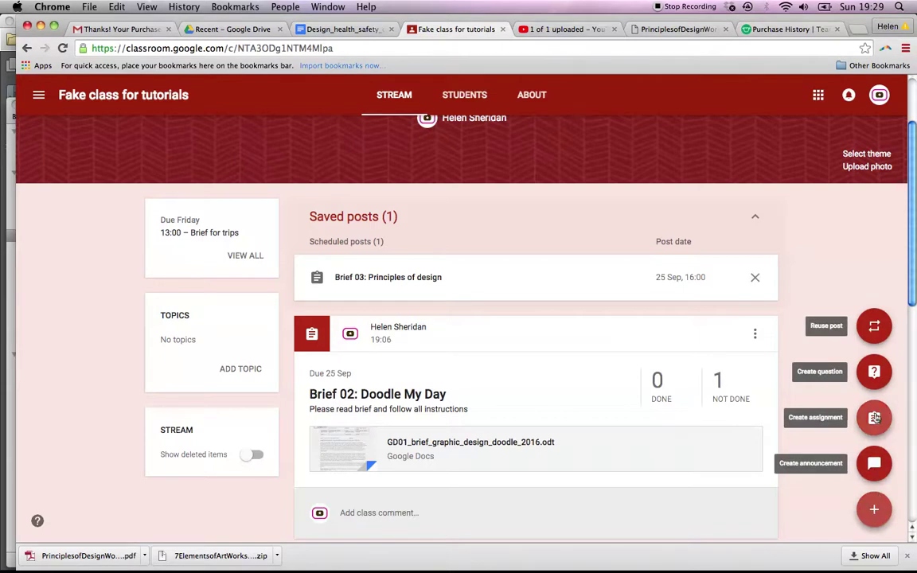
click(874, 418)
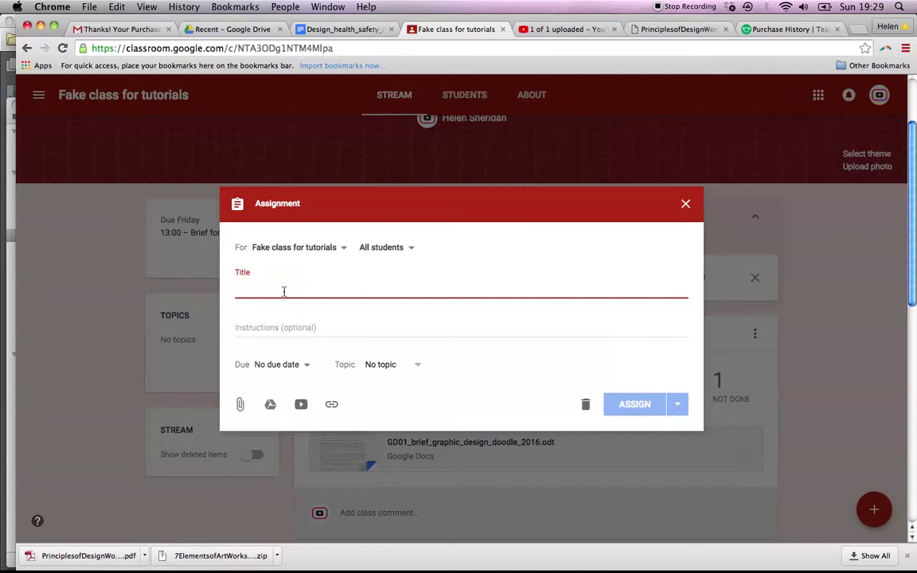
text(Form )
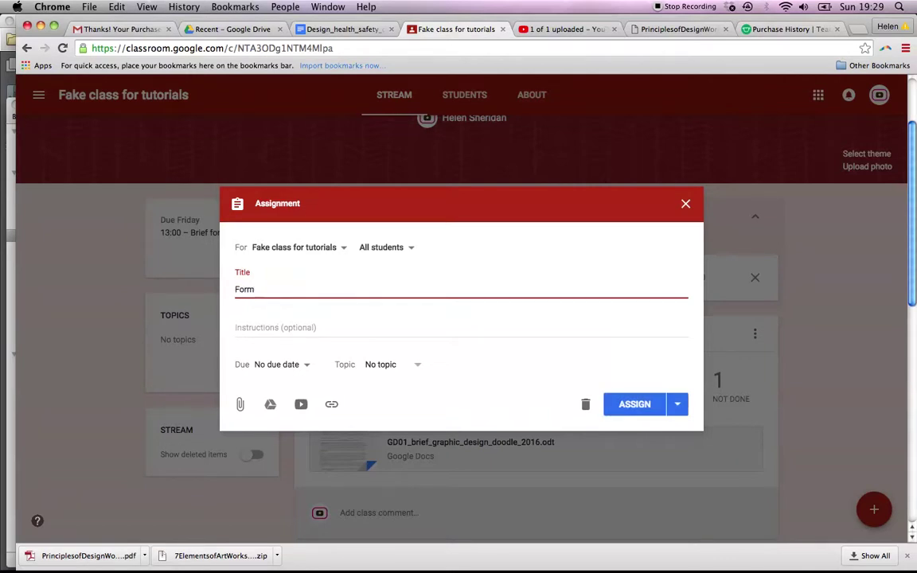
text(for Ris)
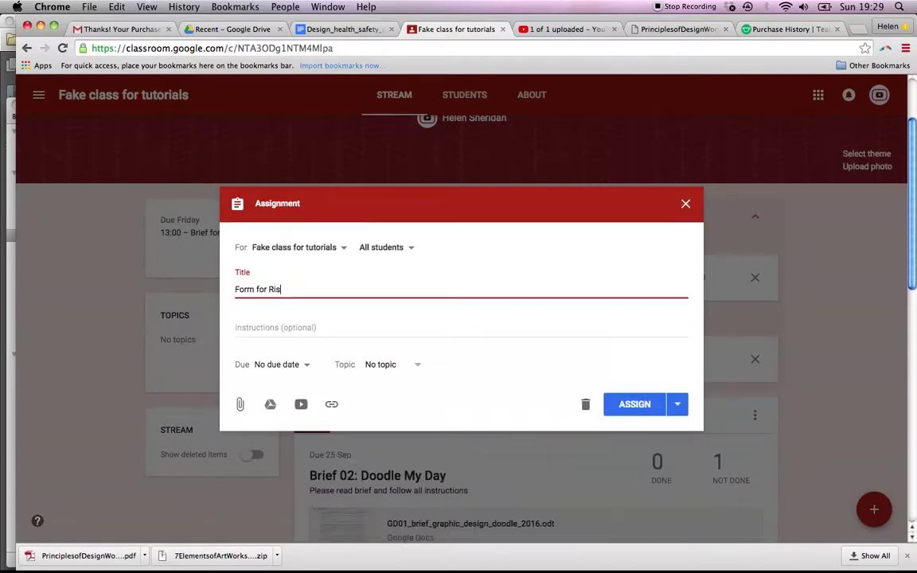
text(k As)
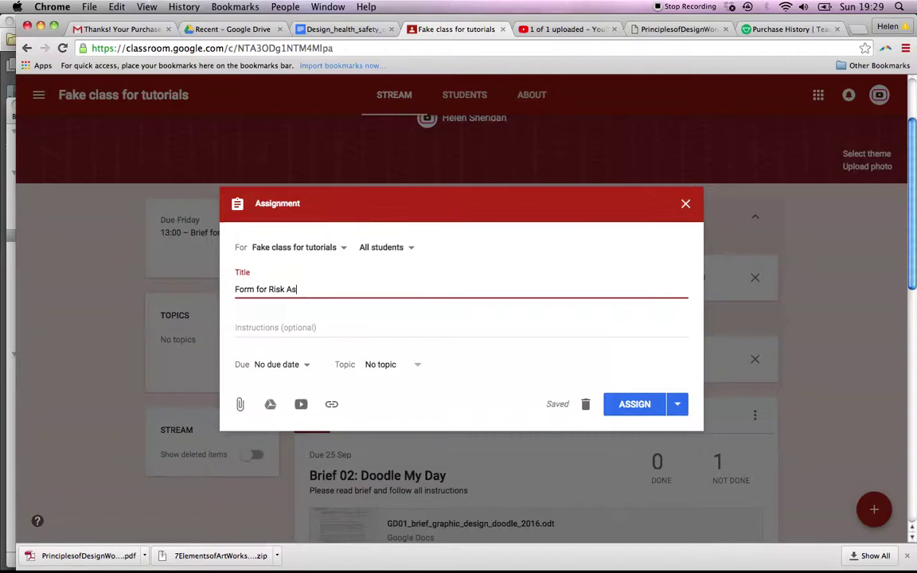
text(sessment a)
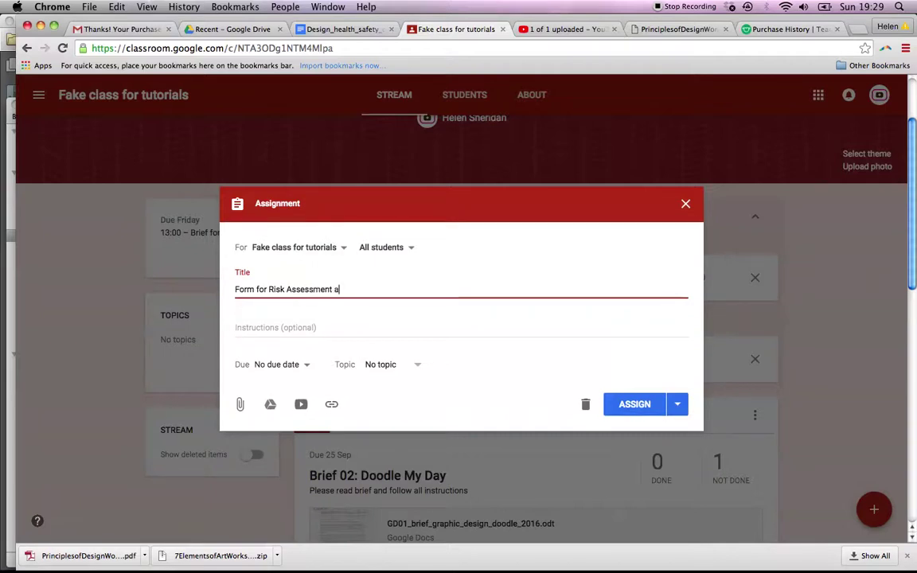
text(t Oscar)
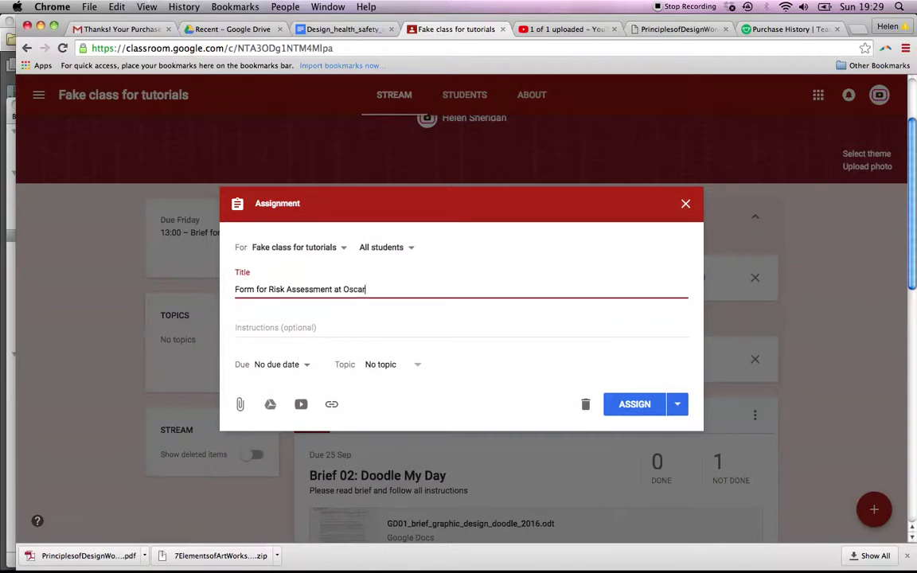
text('s cafe)
click(262, 331)
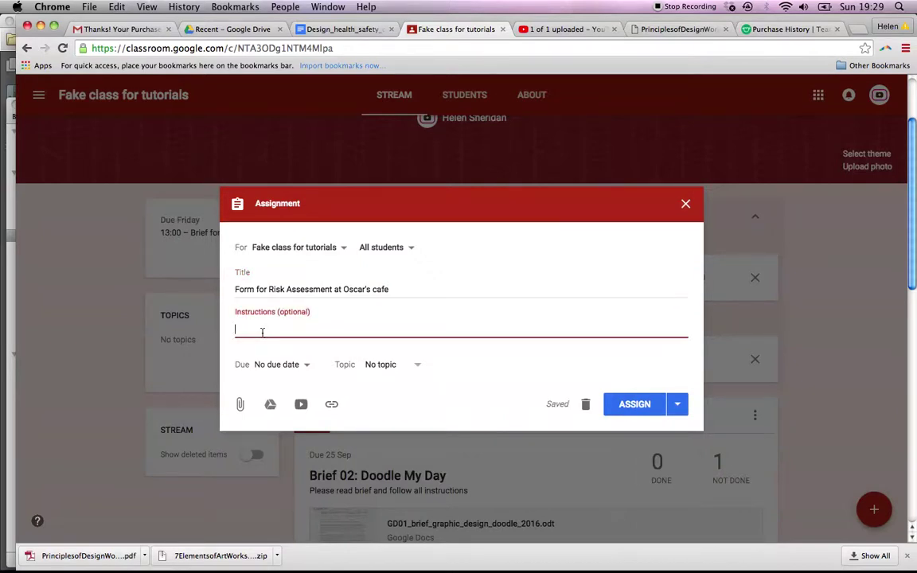
text(Please)
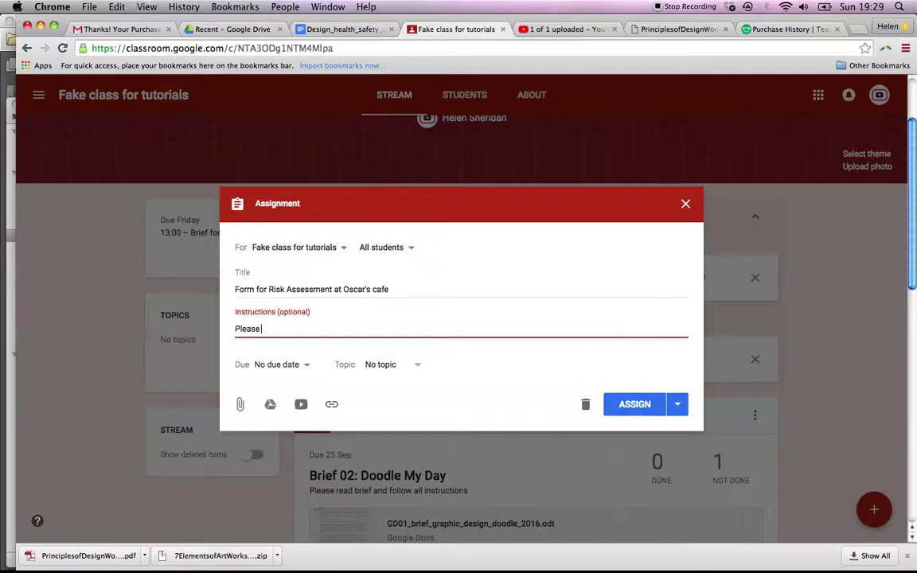
text( fill out this form and)
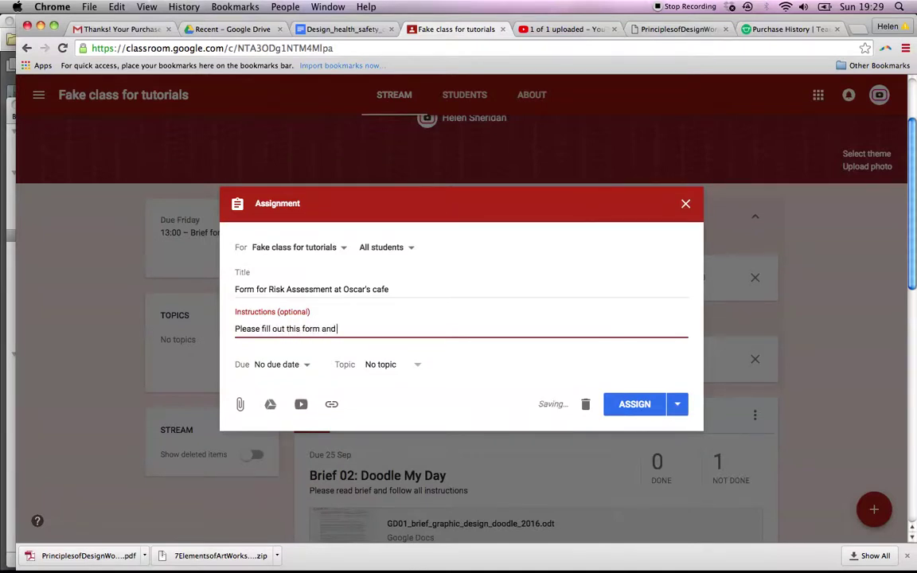
text( submit to me via c)
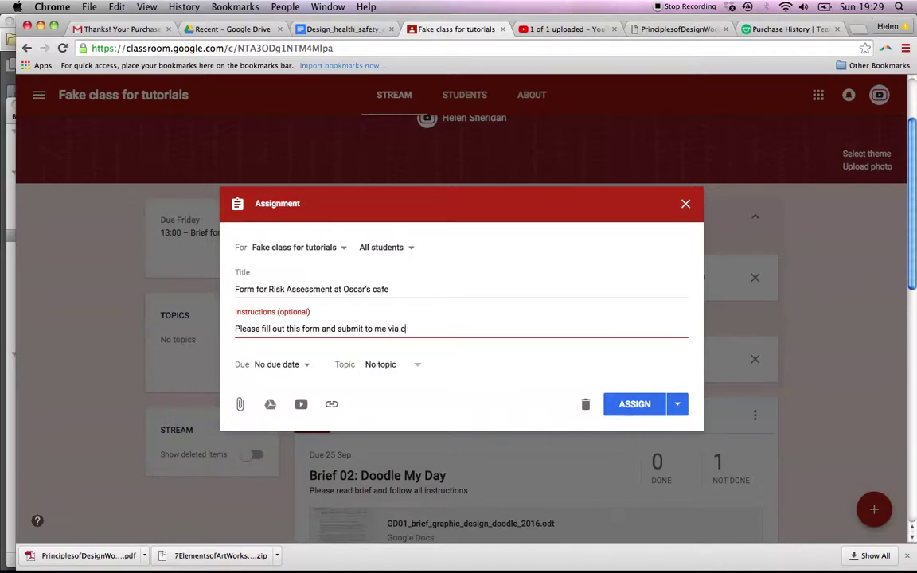
text(lassroom)
Set the assignment due date to 20 September 2017 at 12:00
click(293, 366)
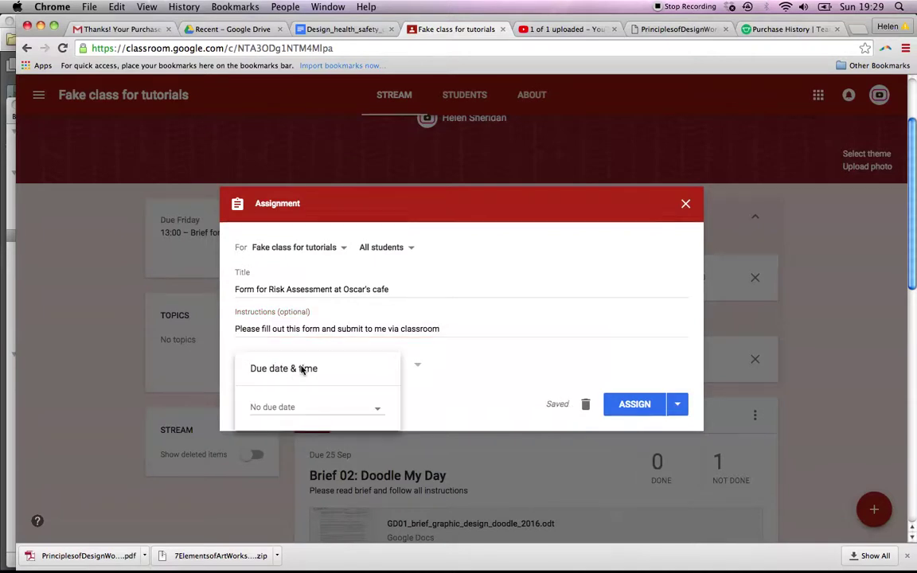
click(288, 407)
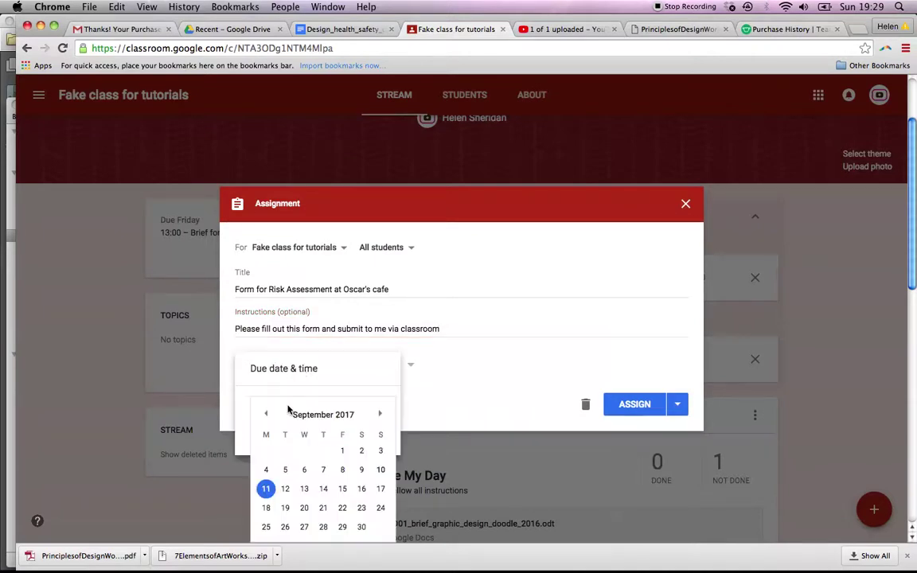
click(308, 512)
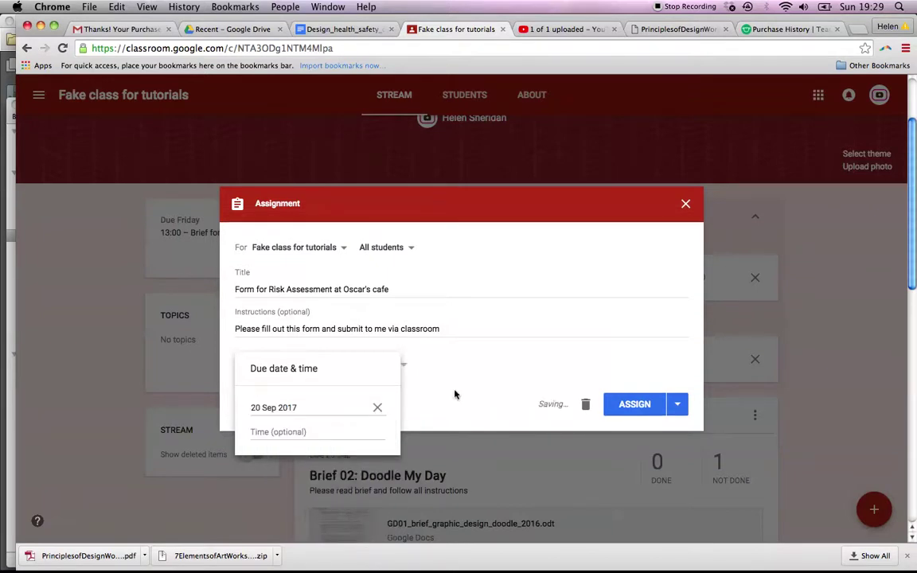
click(302, 434)
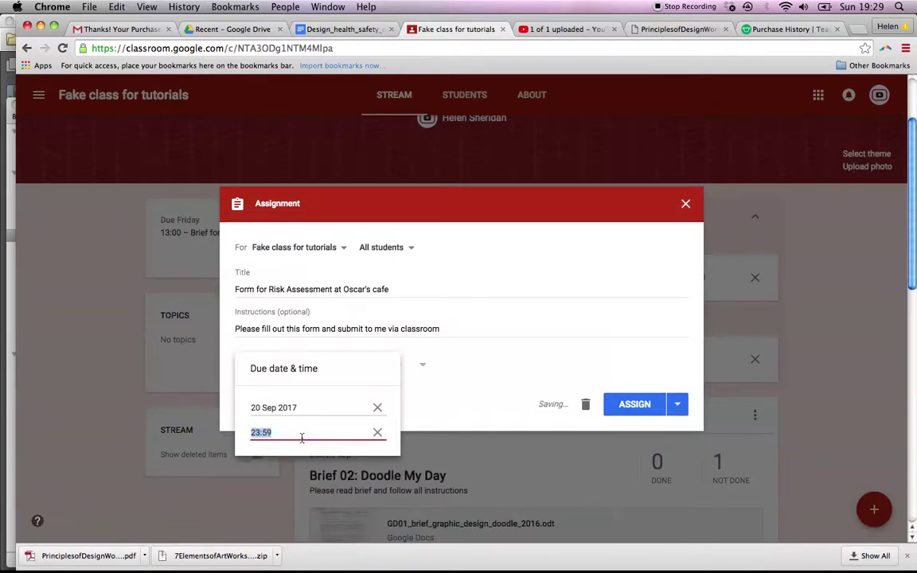
text(12:00)
click(462, 402)
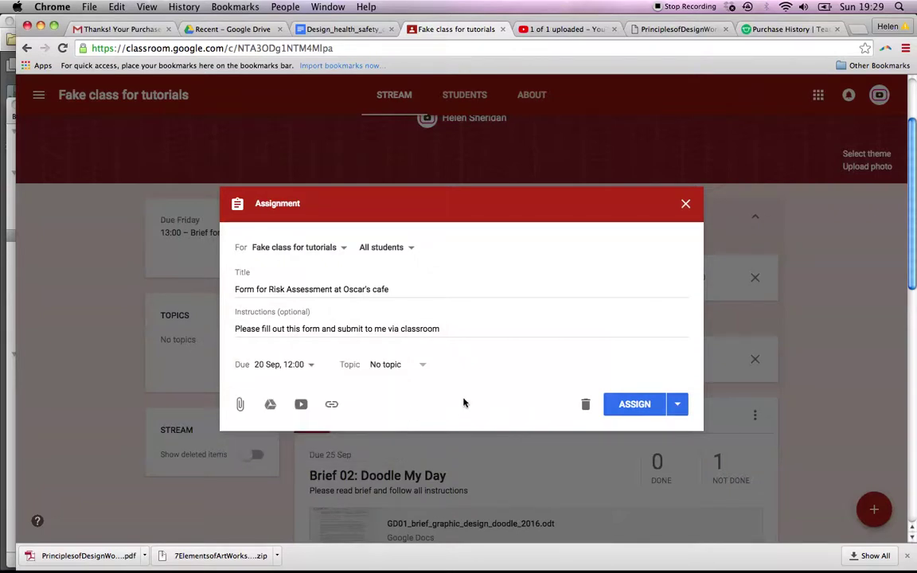
Attach the Design_health_safety_oscars_2017 document from Google Drive's Recent files
click(270, 405)
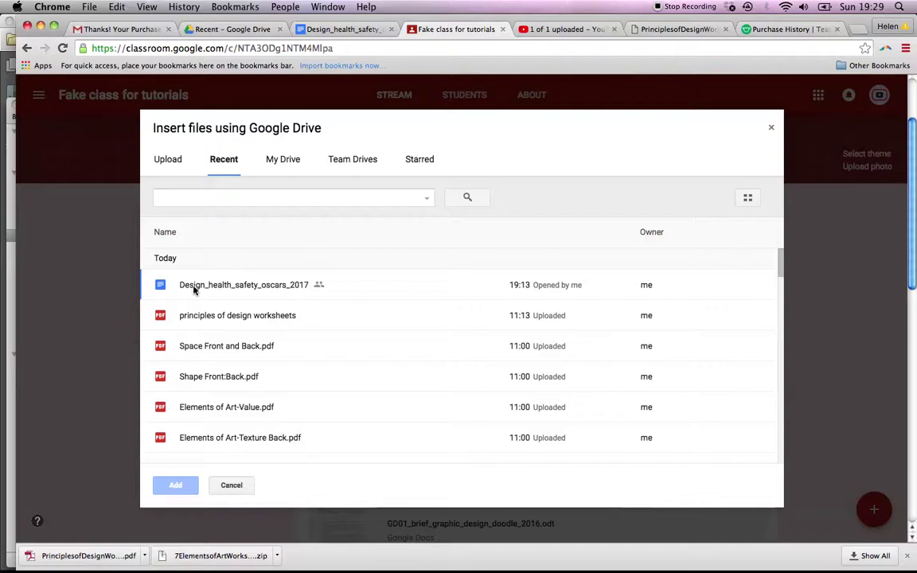
click(194, 291)
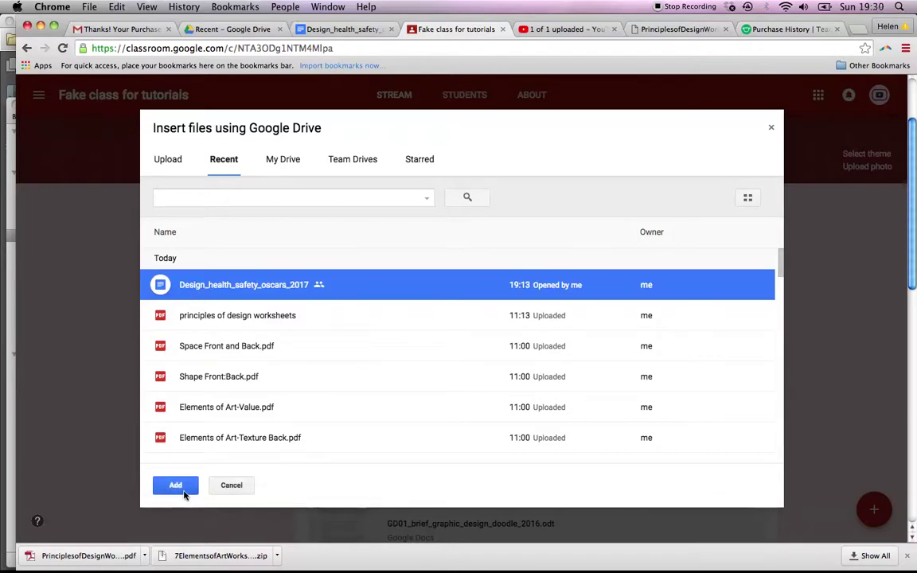
click(176, 486)
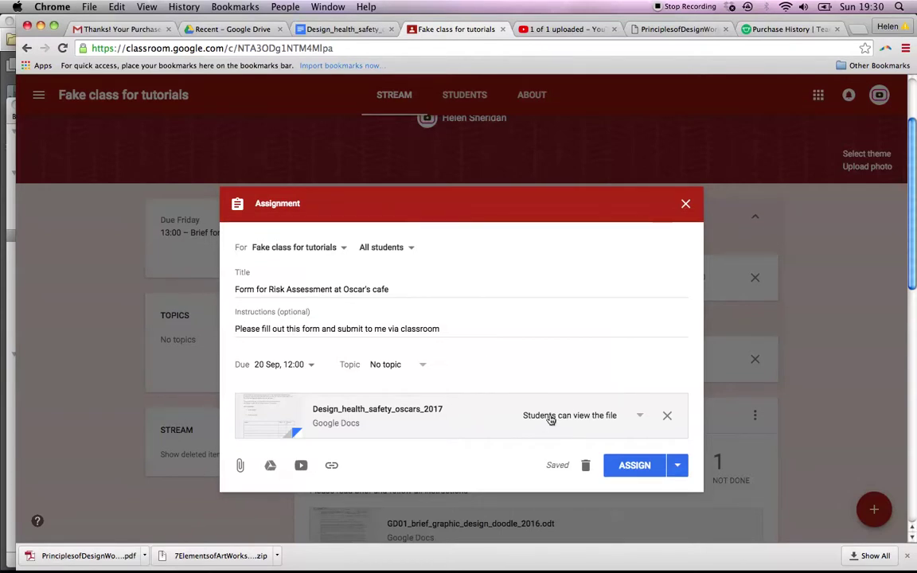
Set the attachment to 'Make a copy for each student' and assign the assignment to the class
click(597, 417)
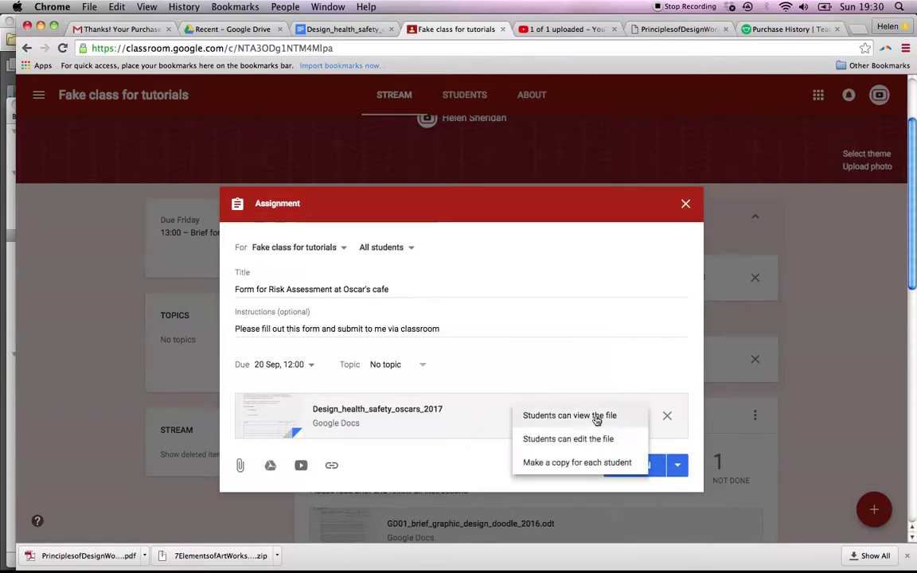
click(589, 462)
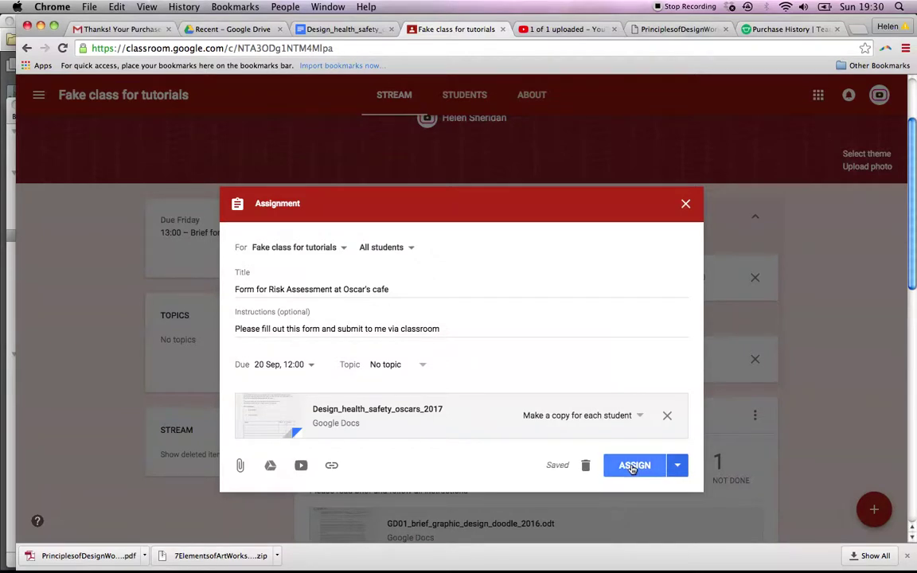
click(677, 467)
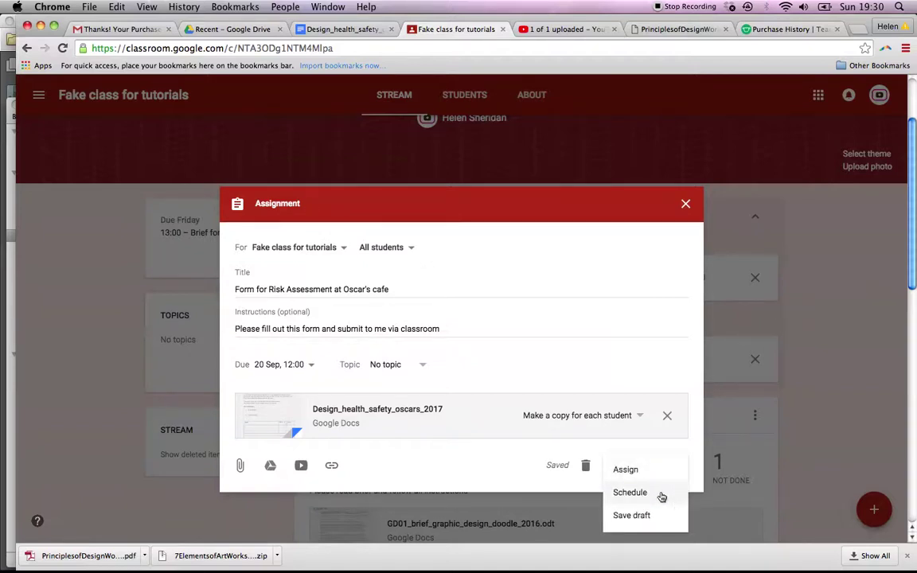
click(627, 471)
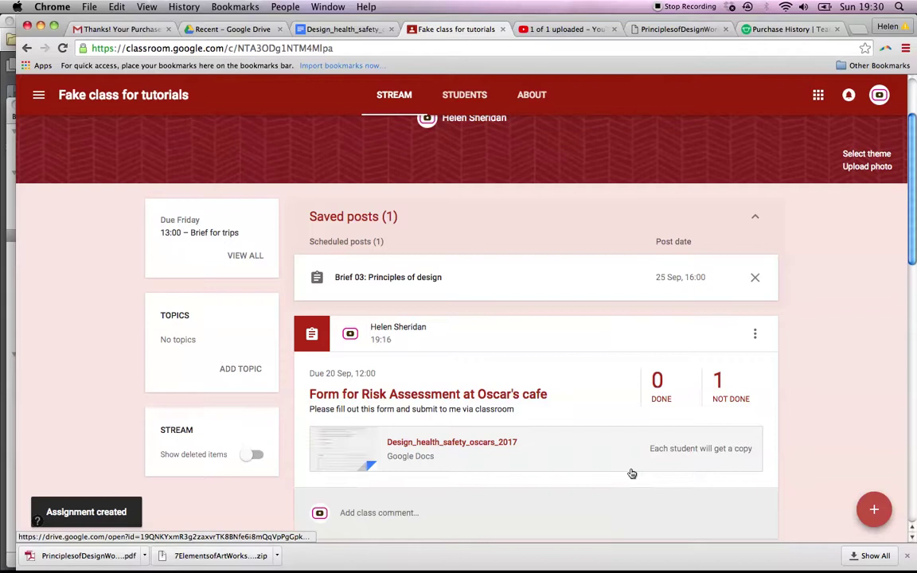
scroll(631, 474, down, 3)
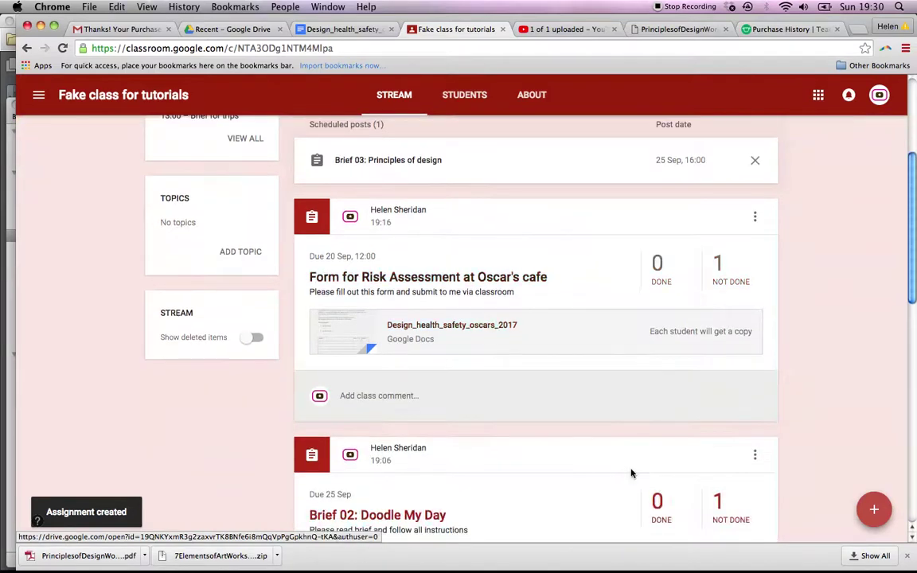
scroll(630, 473, up, 1)
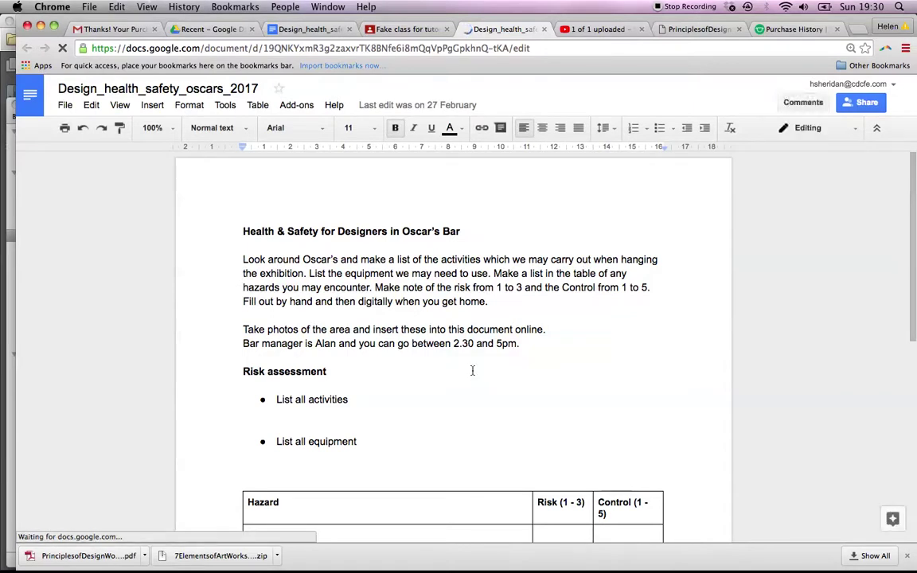
Add bullets 'sdfskdfks' and 'sdkjf' under List all activities
scroll(472, 370, down, 1)
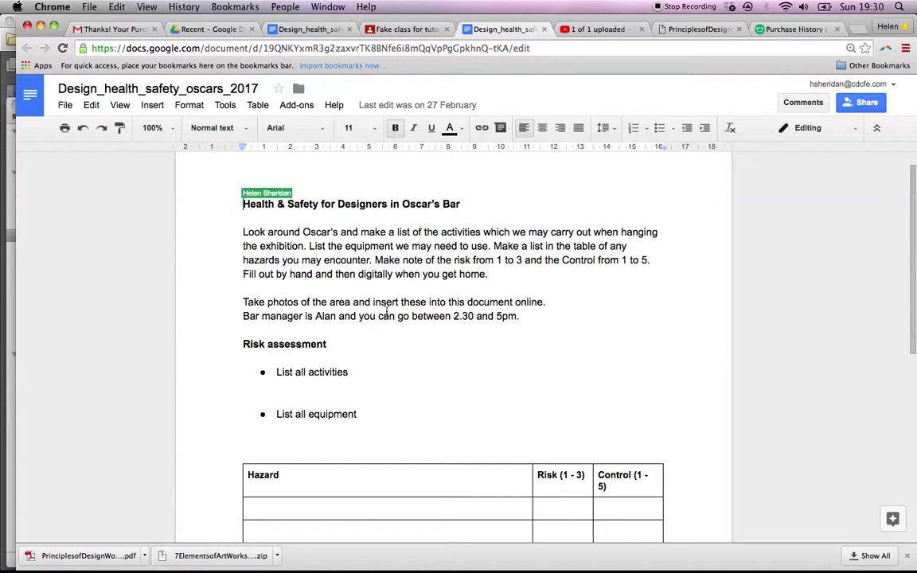
click(359, 376)
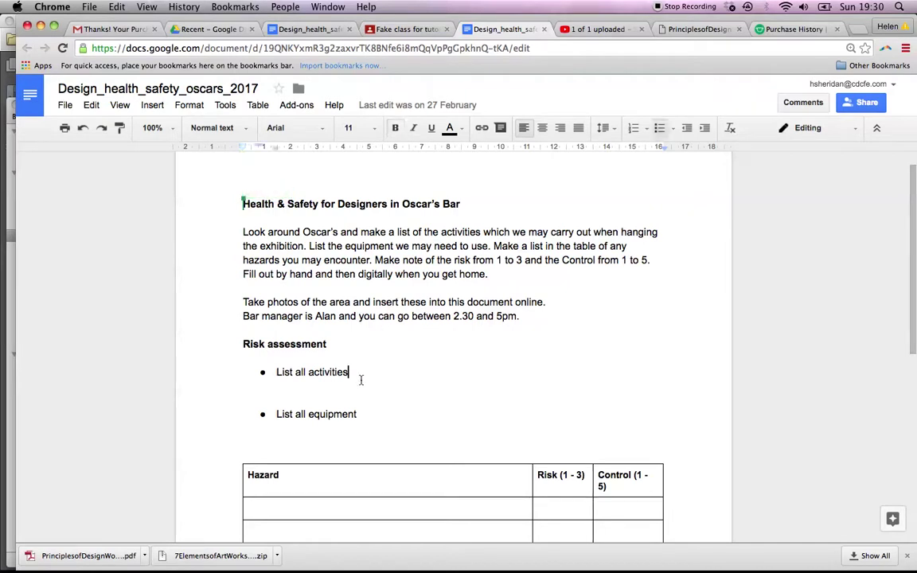
key(Return)
text(sdfskdfks)
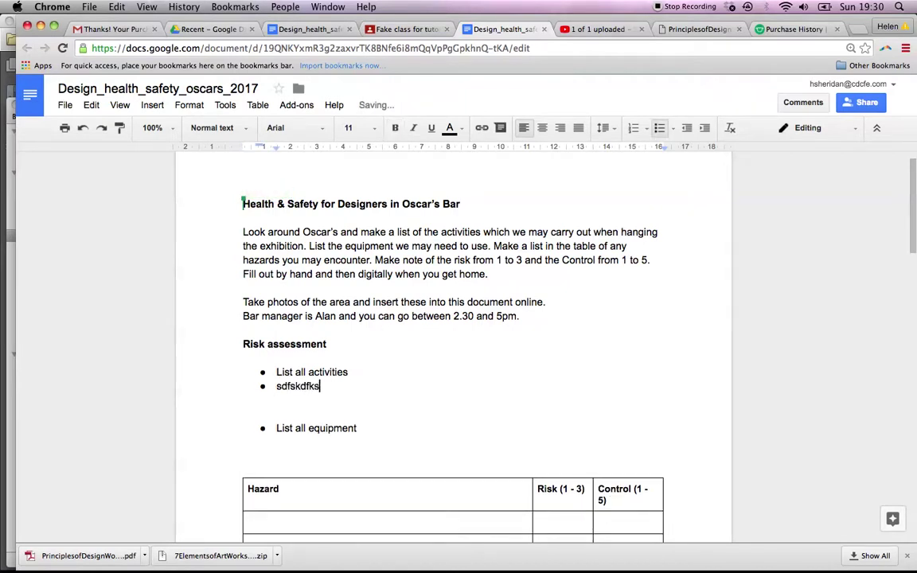
key(Return)
text(sdkjf)
Move through the Hazard, Risk and Control table cells, then return to the document start
scroll(325, 348, down, 5)
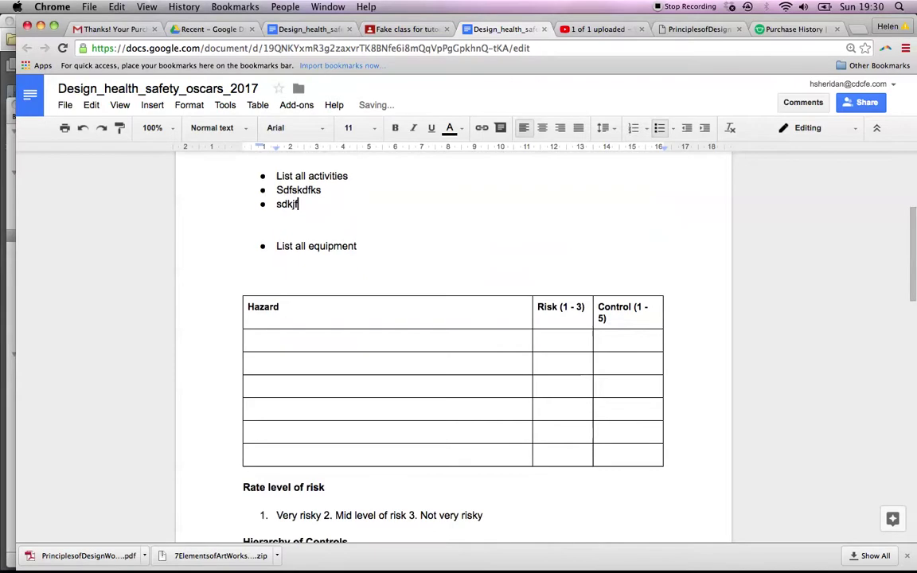
click(325, 349)
click(561, 347)
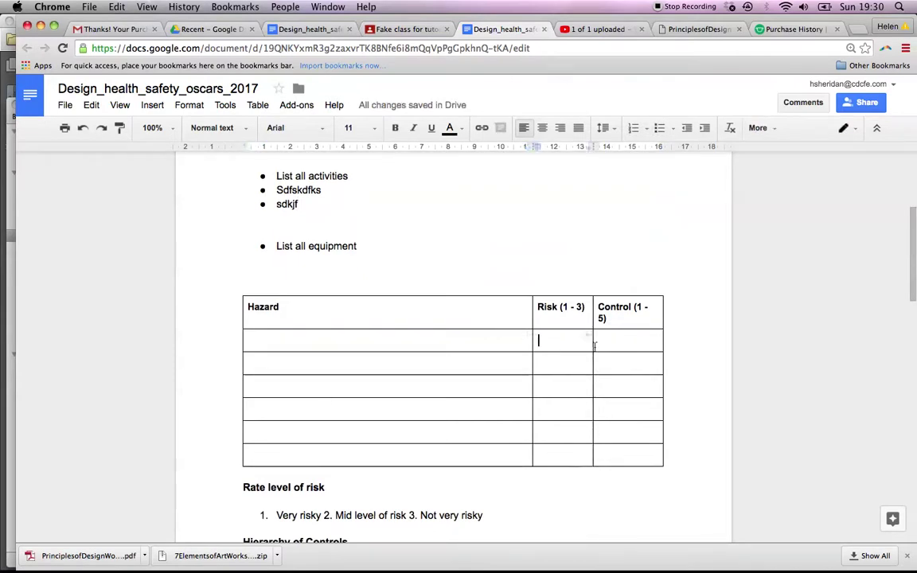
click(601, 344)
click(584, 367)
click(614, 384)
click(571, 382)
key(super+Up)
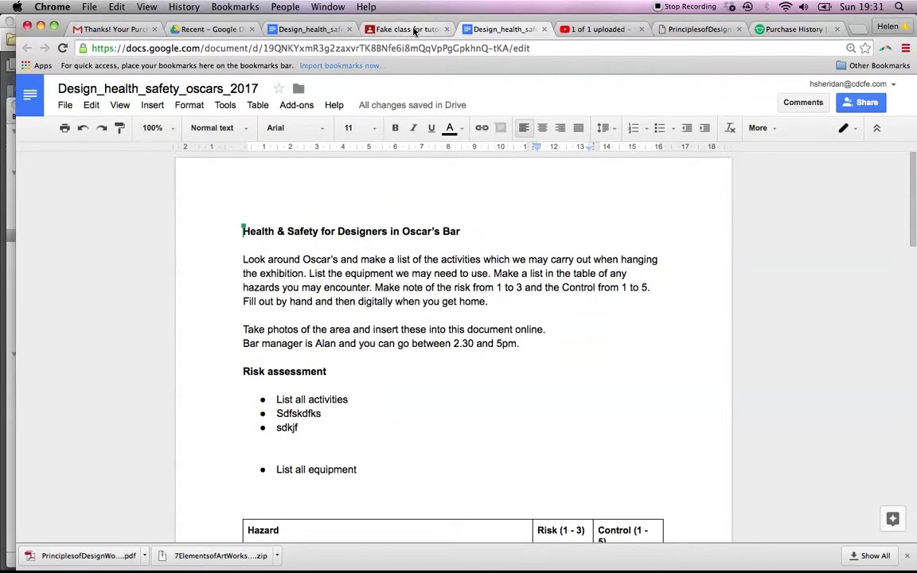
Close the risk-assessment document tabs to get back to the Fake class for tutorials stream
middle_click(489, 29)
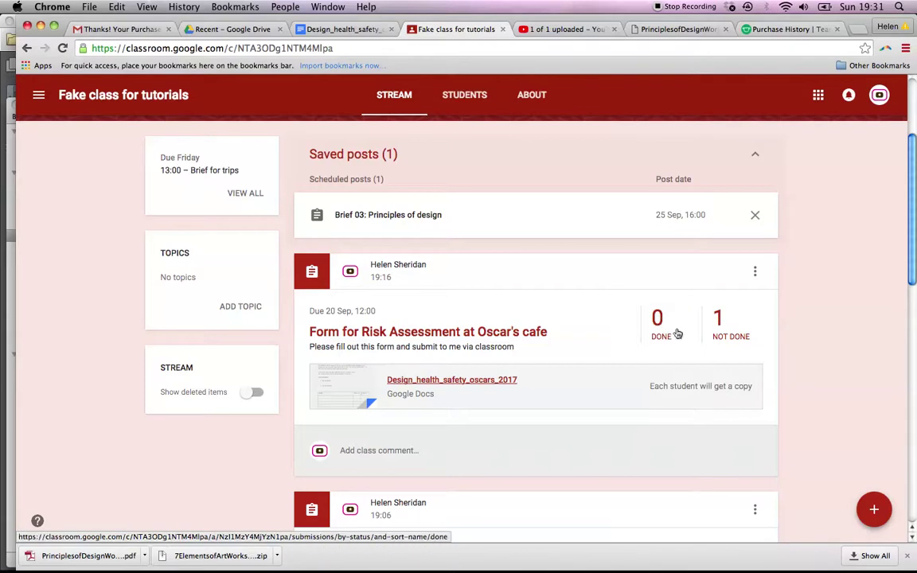
scroll(658, 326, down, 1)
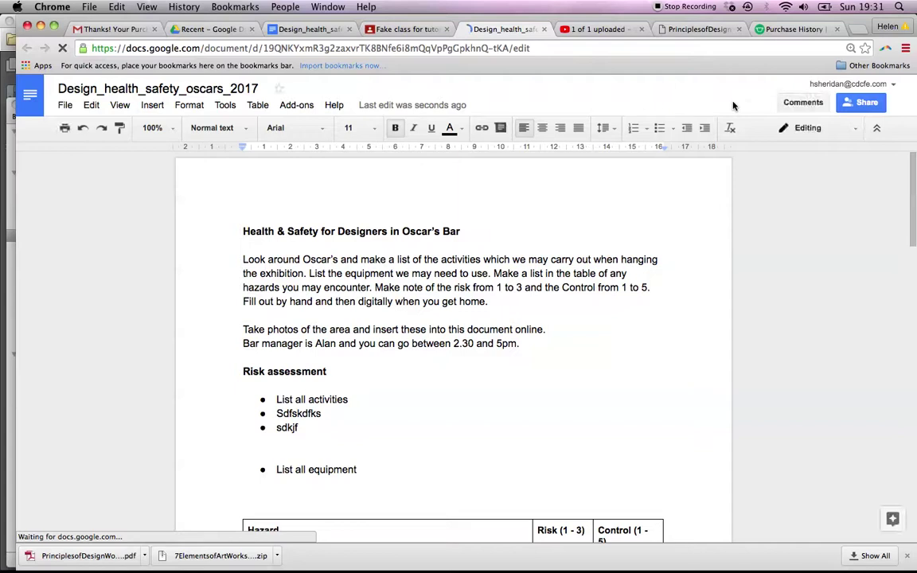
click(545, 29)
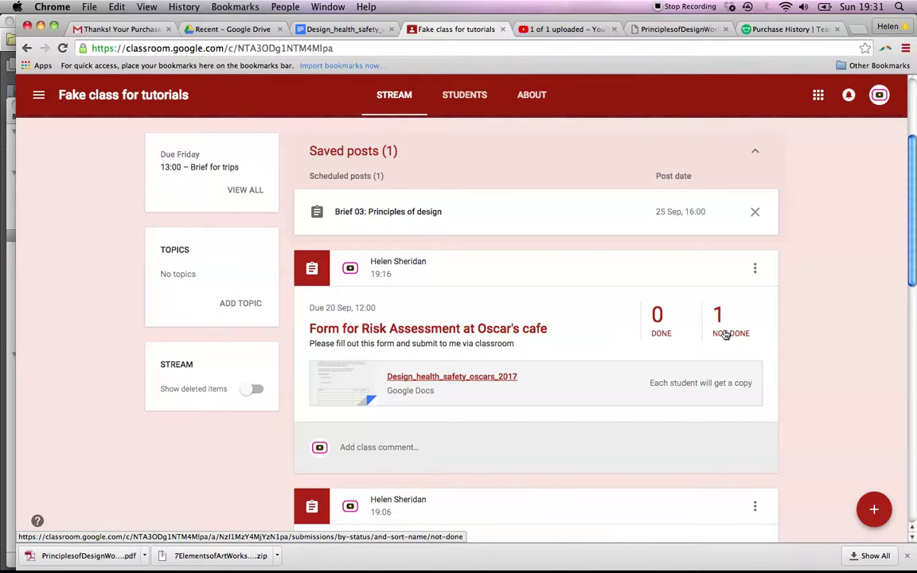
Switch to the GD 03 Advanced Typography class and scroll to the Comments and feedback document post
click(39, 96)
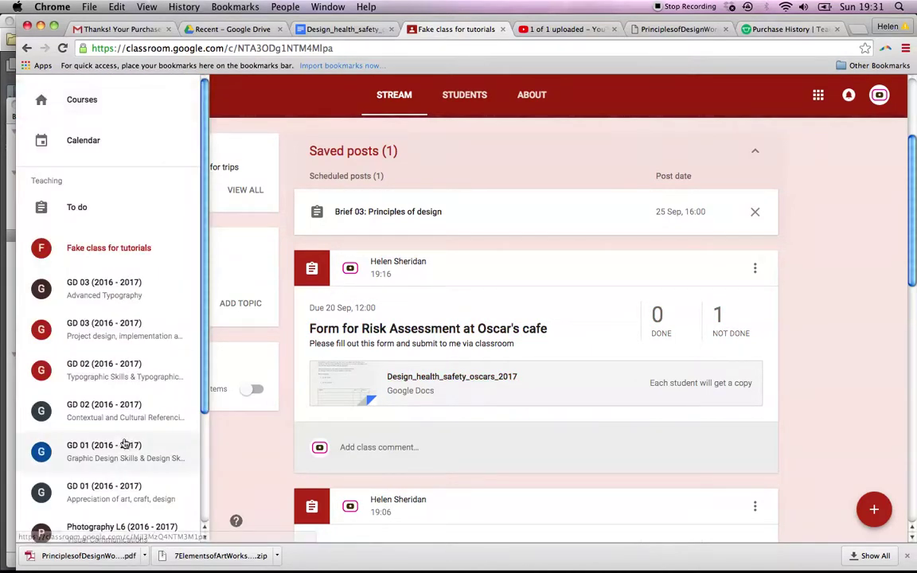
click(108, 293)
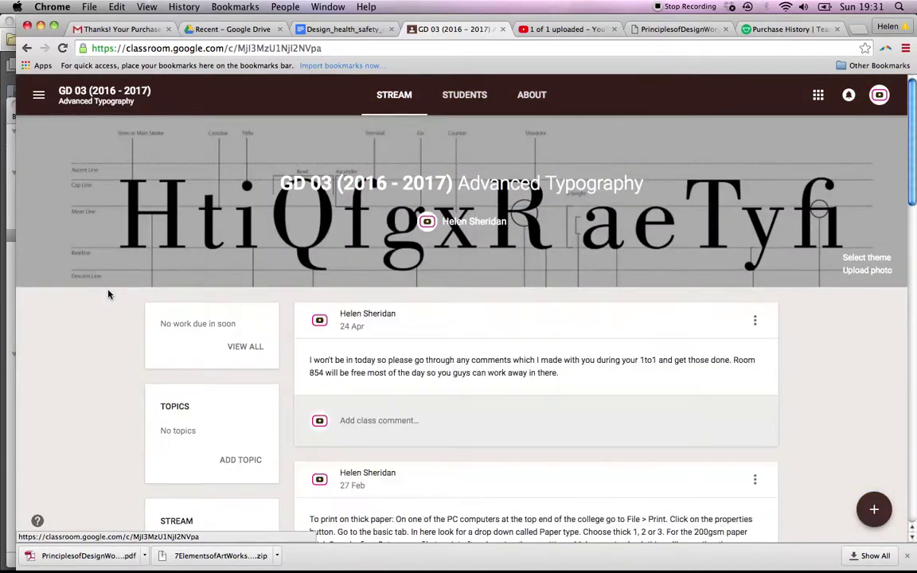
scroll(110, 294, down, 5)
scroll(109, 295, down, 10)
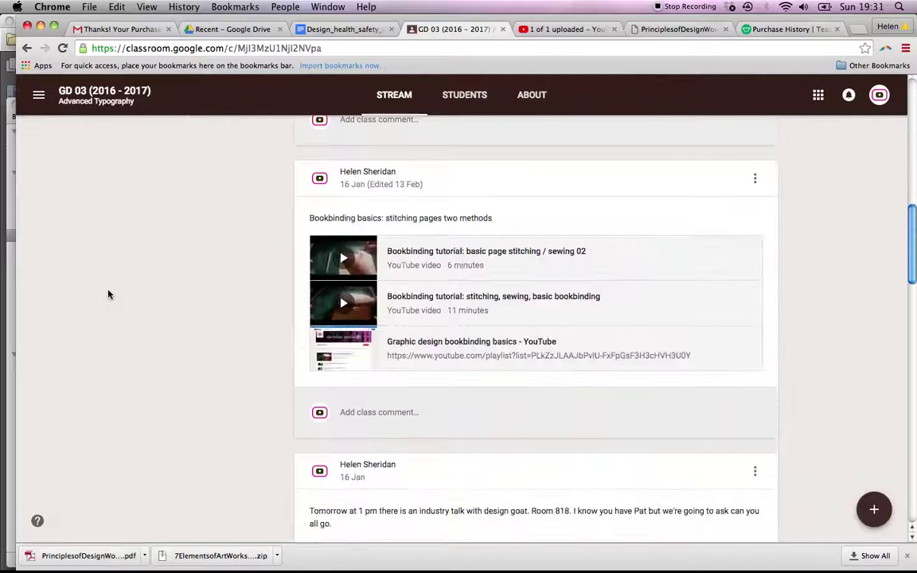
scroll(109, 295, down, 7)
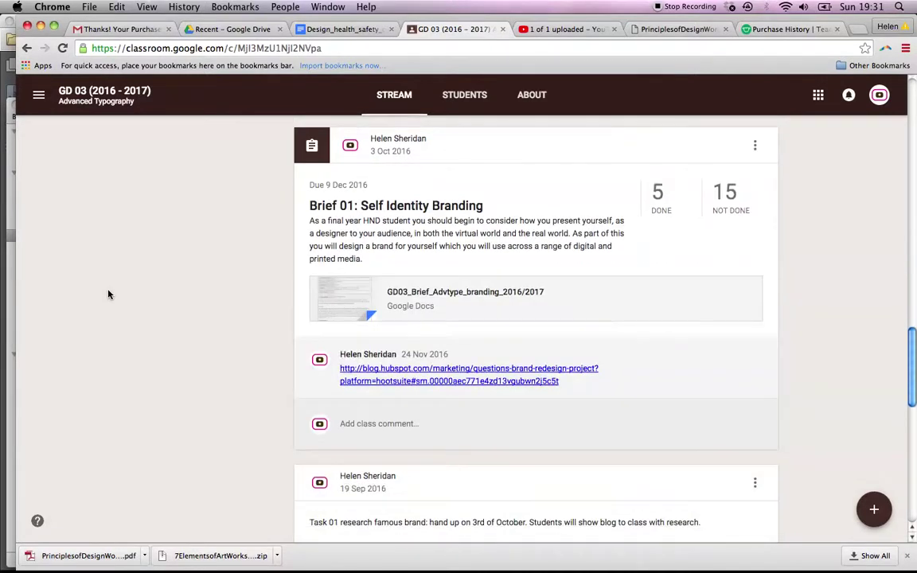
scroll(109, 295, down, 4)
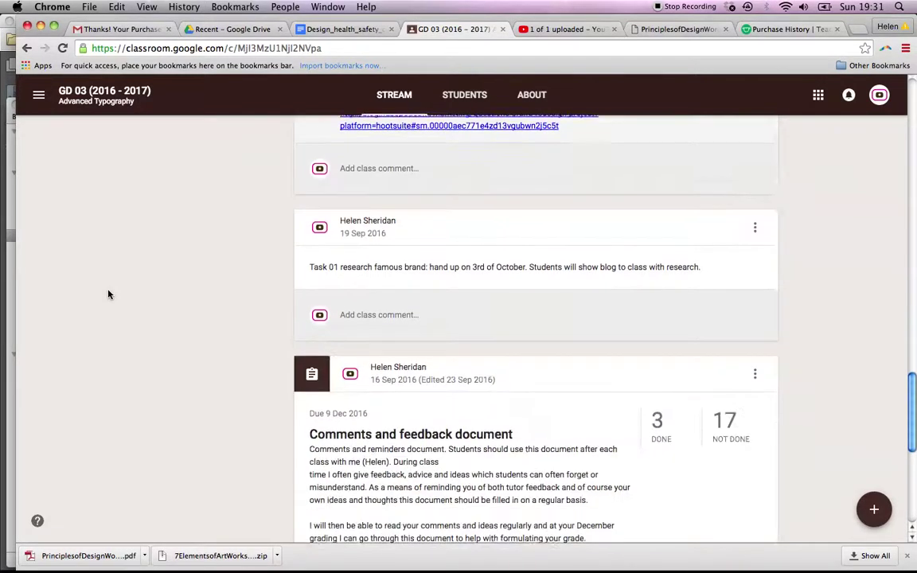
scroll(109, 294, down, 3)
scroll(109, 295, down, 3)
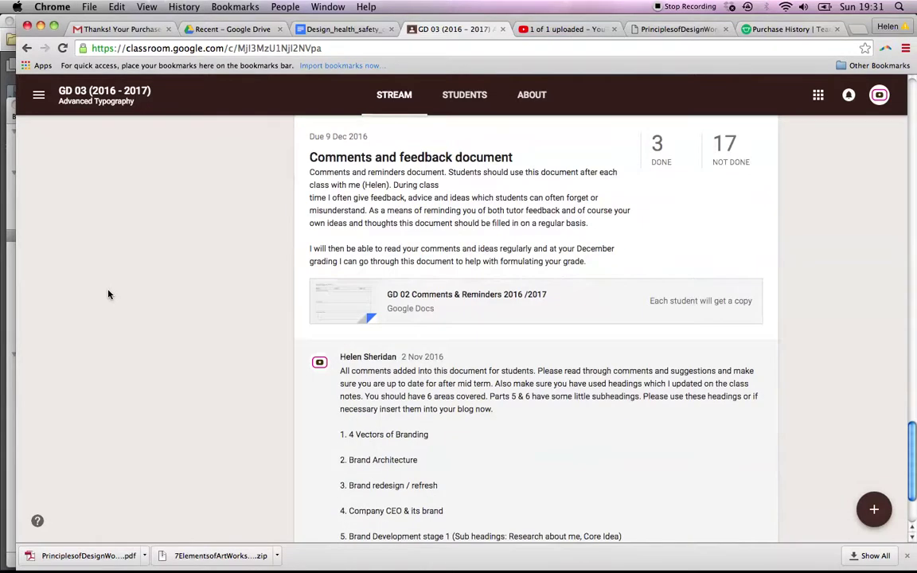
scroll(227, 274, down, 3)
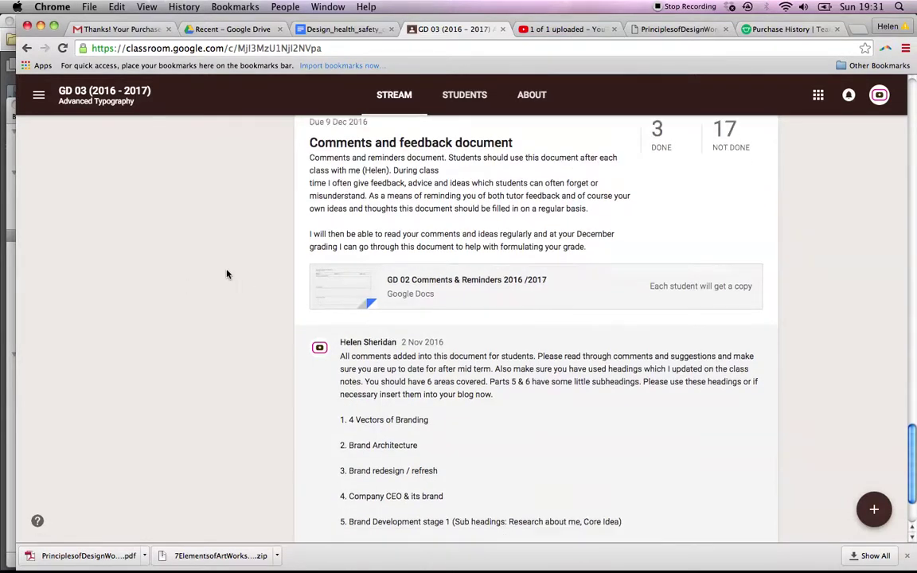
scroll(227, 274, up, 3)
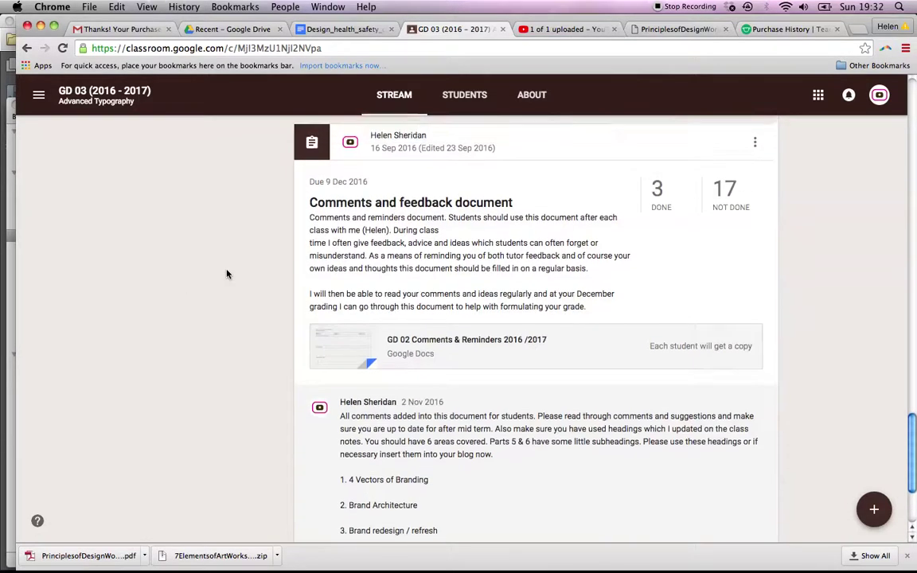
Check one student's copy under '3 Done', then another under '17 Not done', closing each
click(663, 208)
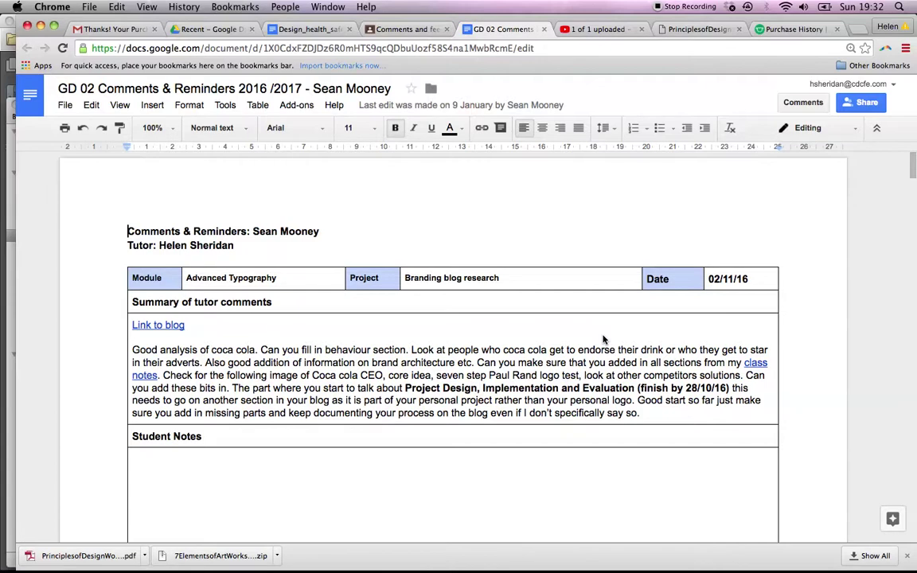
click(545, 29)
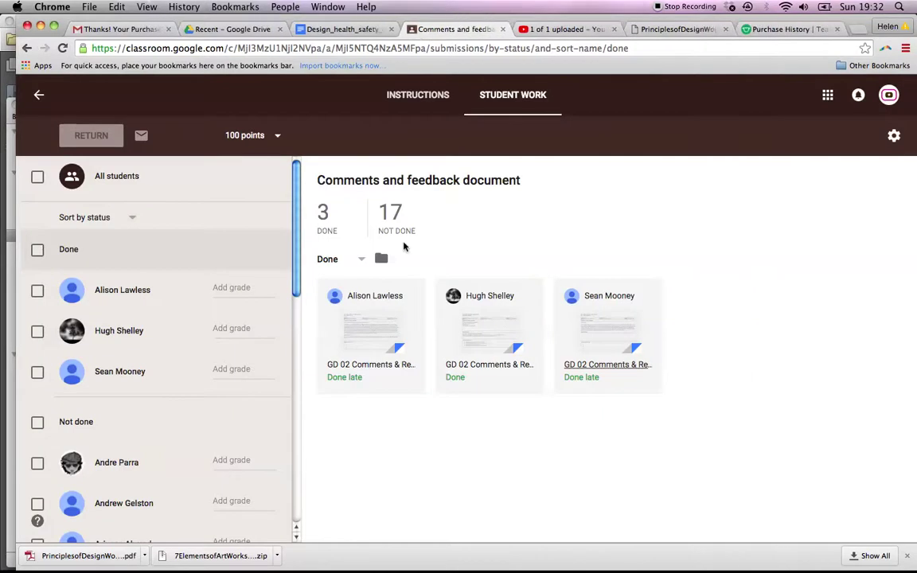
click(402, 230)
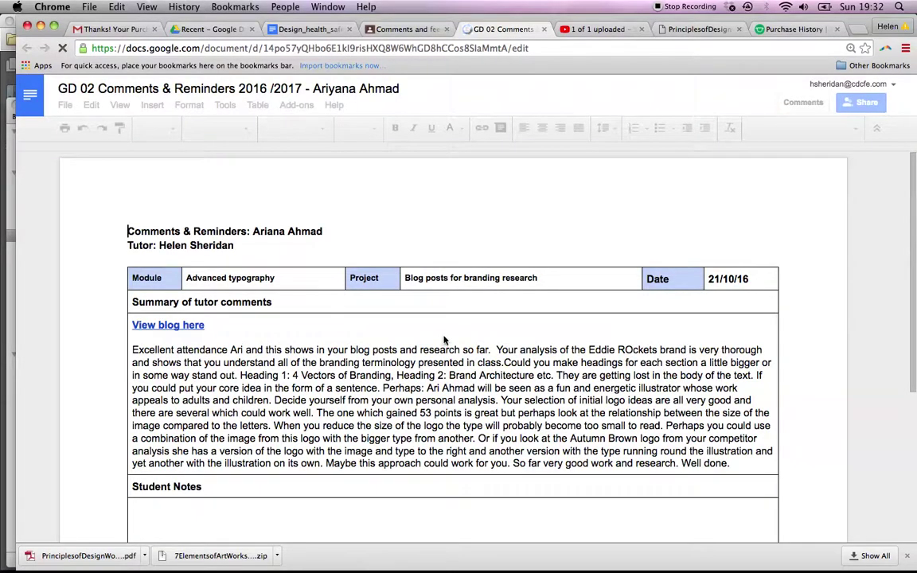
scroll(445, 339, down, 5)
scroll(444, 339, up, 3)
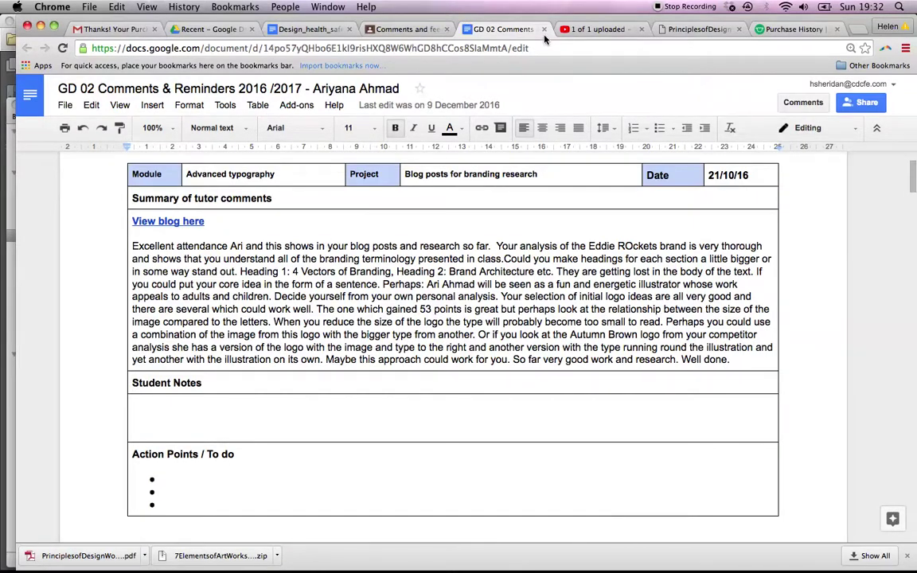
click(545, 30)
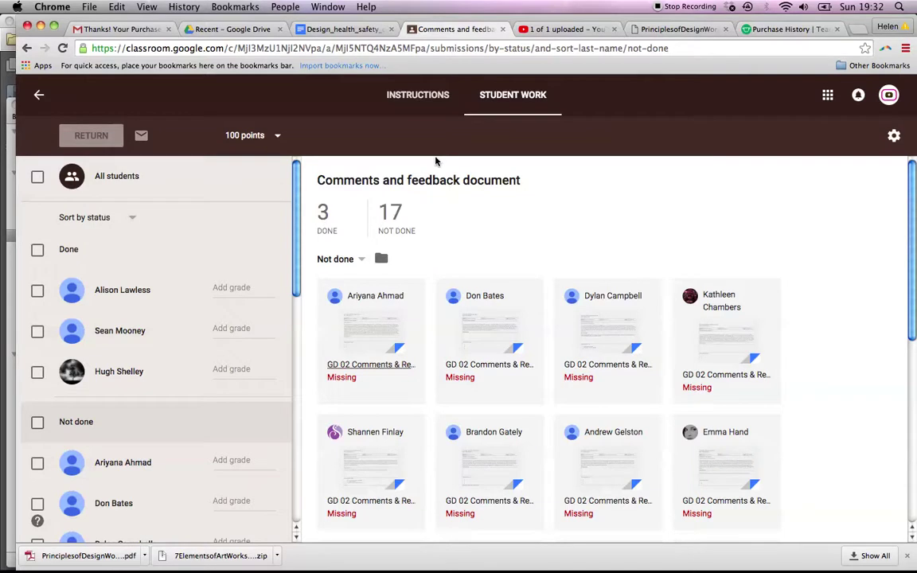
Go back twice and switch to the Fake class for tutorials class
click(28, 48)
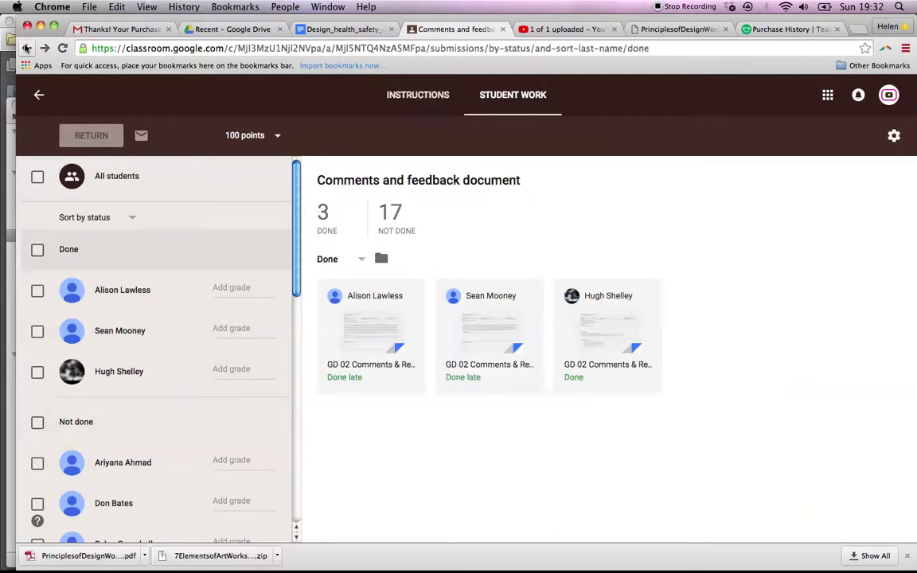
click(26, 48)
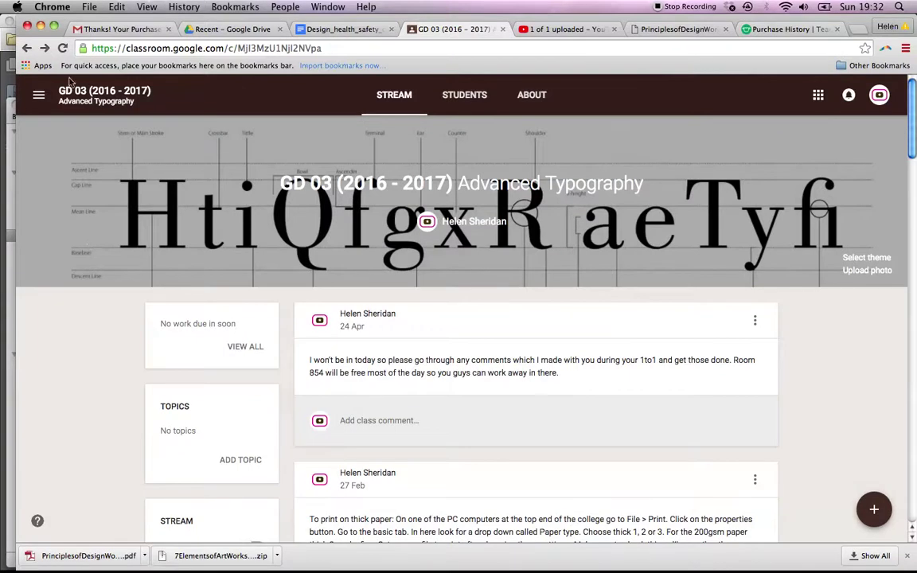
click(38, 97)
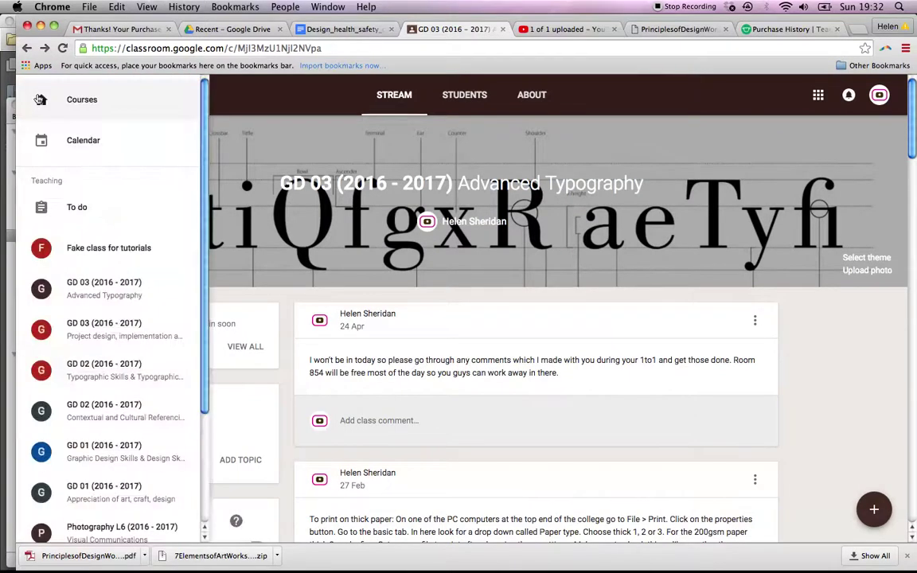
click(84, 256)
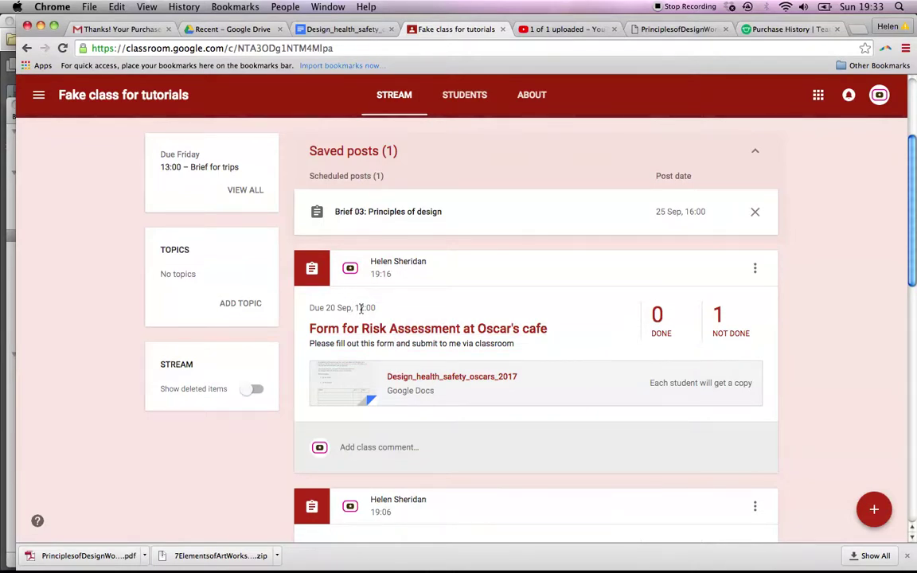
Look through the not-done student's blank risk-assessment copy, then close its Docs tab
click(731, 332)
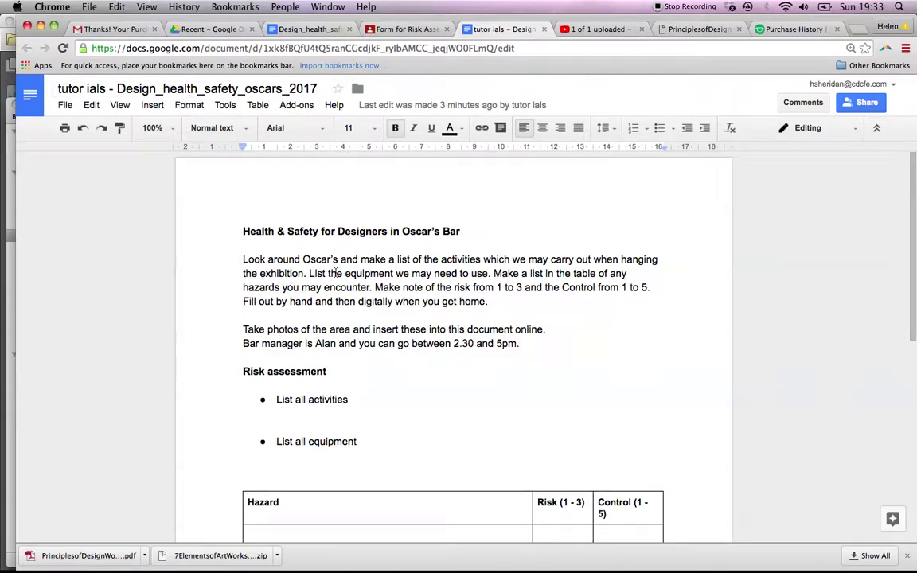
scroll(335, 273, down, 5)
scroll(335, 273, up, 5)
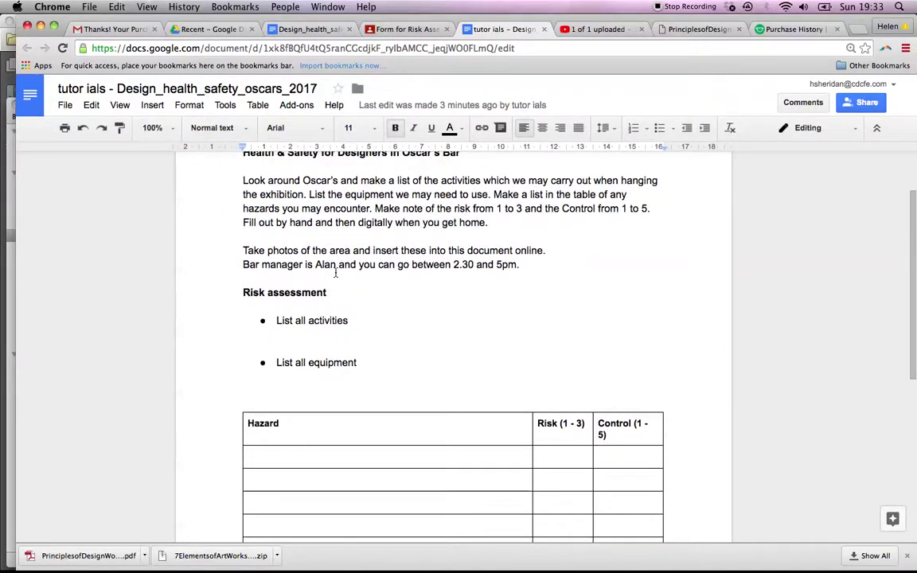
click(544, 30)
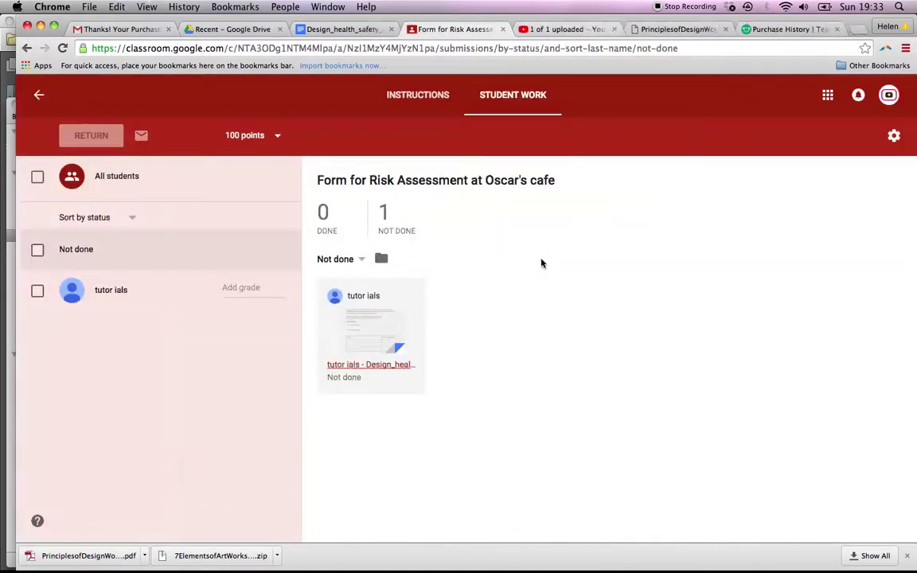